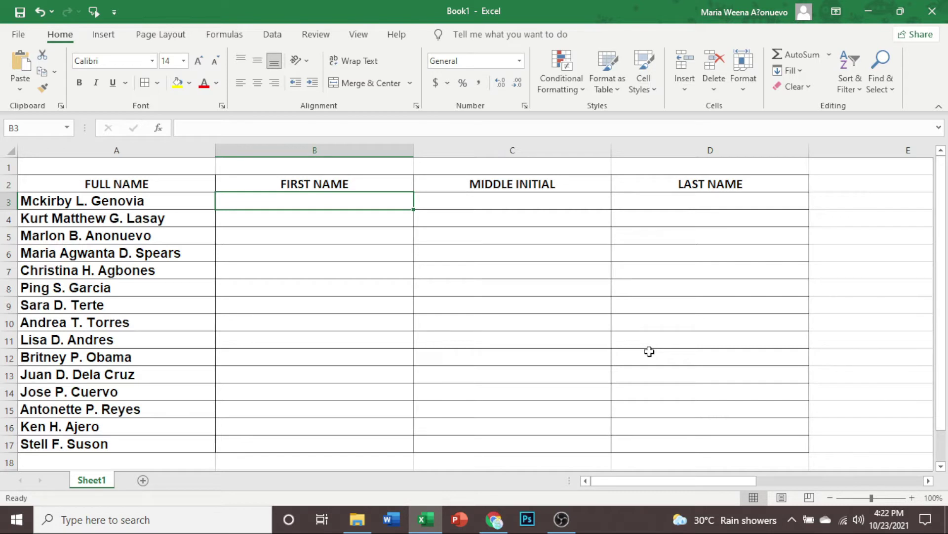
Step: Enter Mckirby and Kurt as examples so Flash Fill fills the first names in column B
type("Mckirby")
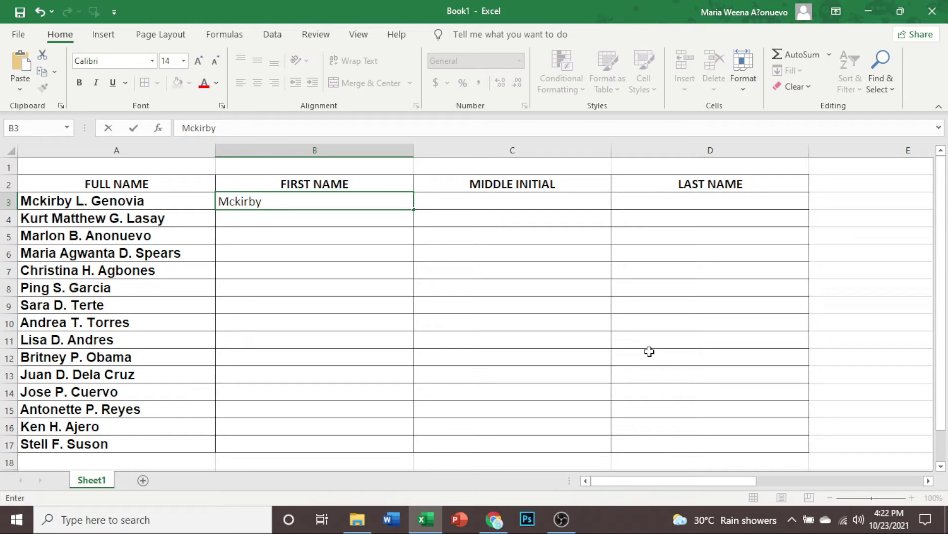
key("Return")
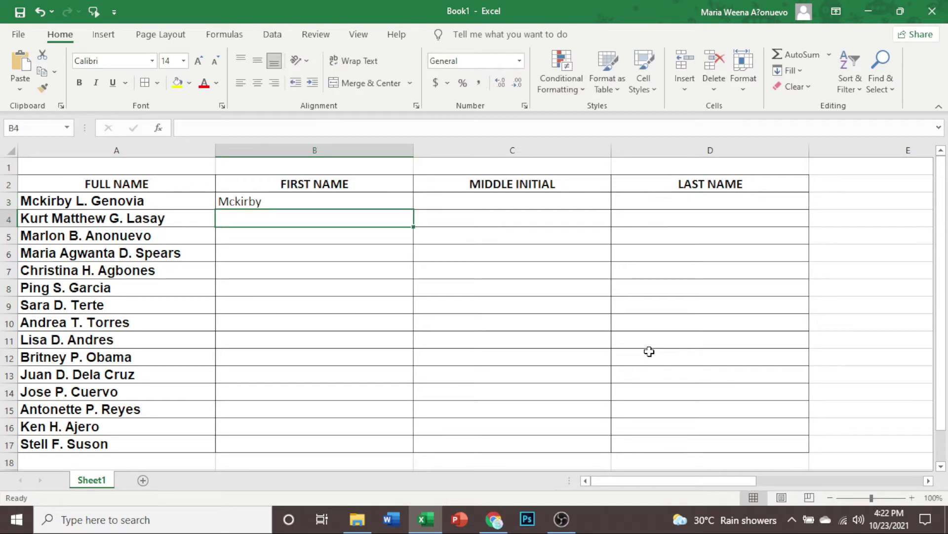
type("Kurt")
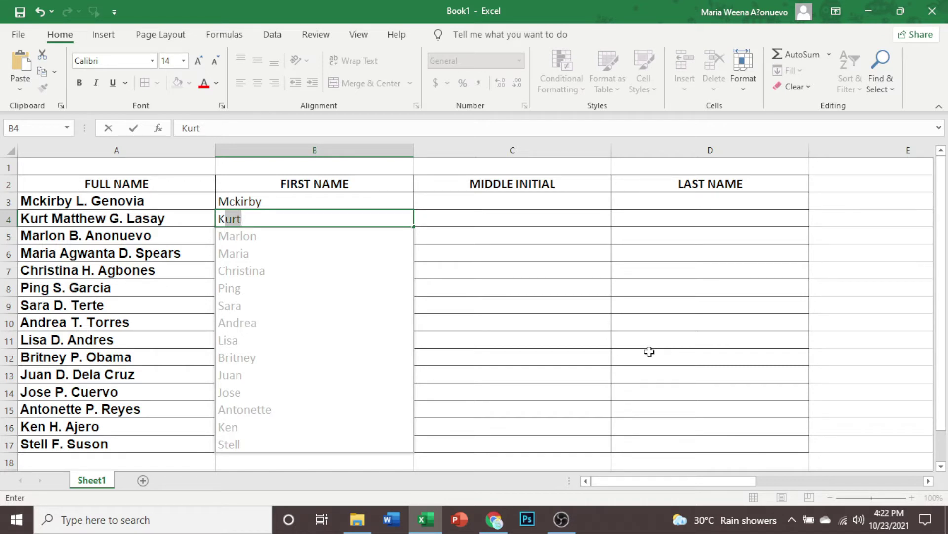
key("Return")
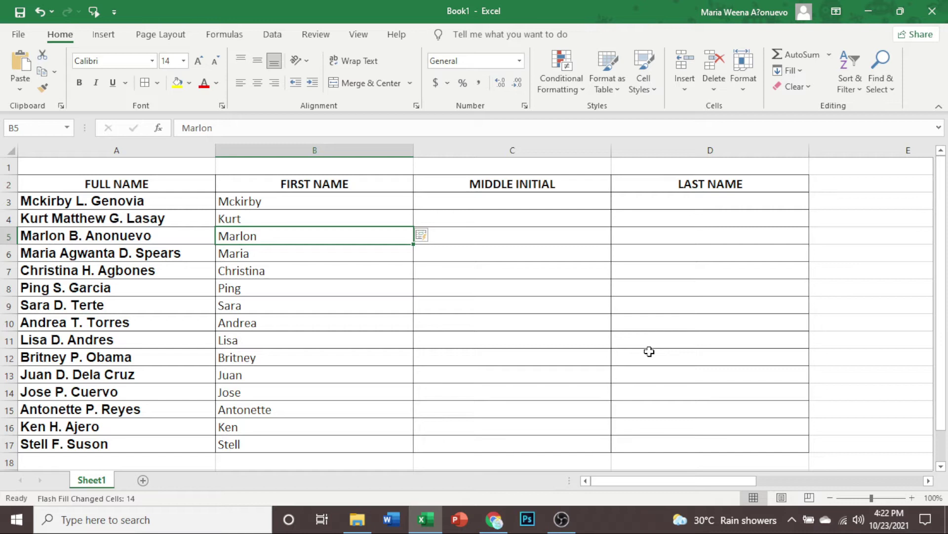
key("Up")
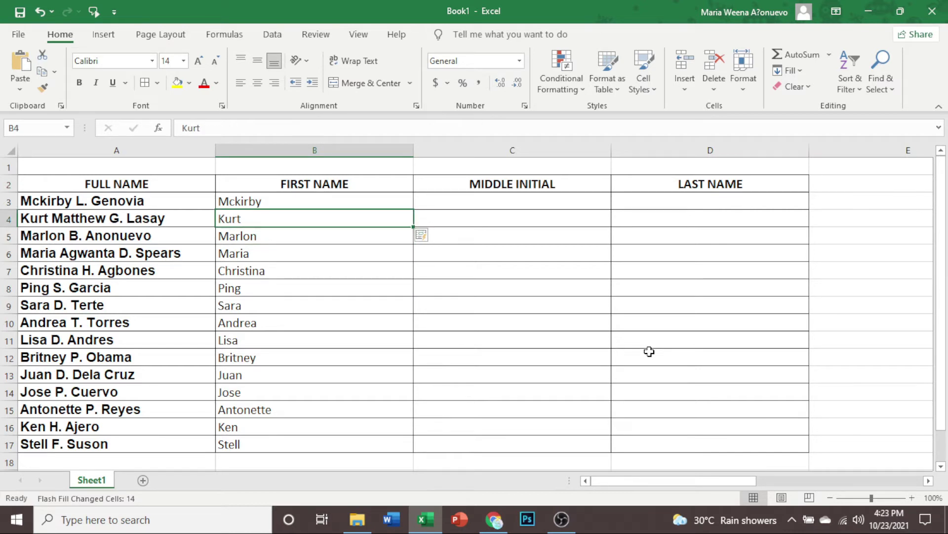
key("Down")
key("Down")
key("Down")
key("Down")
key("Down")
key("Down")
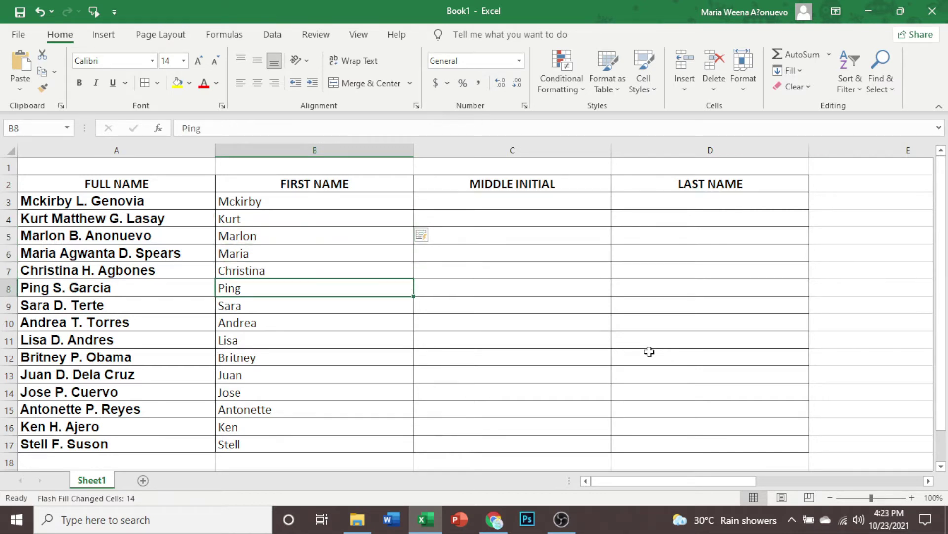
key("Up")
key("Up")
key("Up")
key("Up")
key("Up")
key("Up")
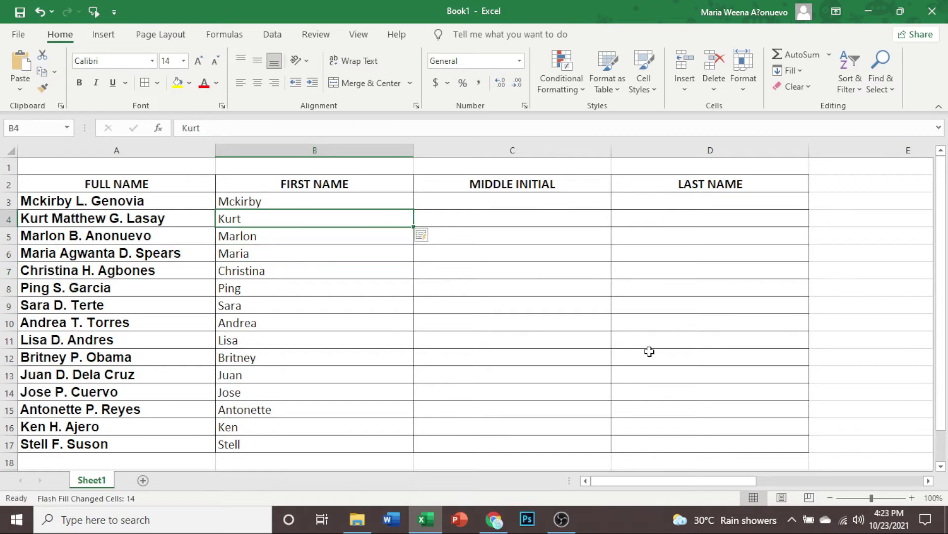
key("Up")
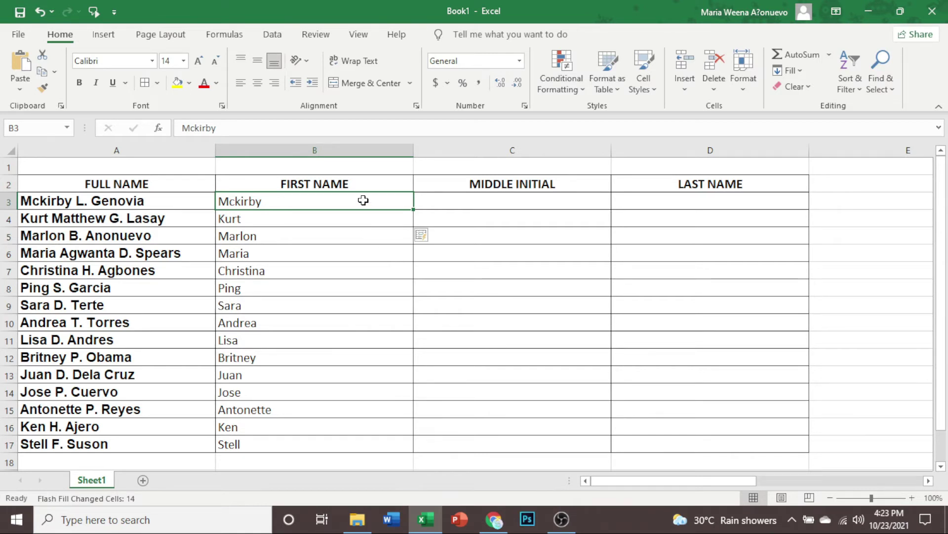
left_click_drag(363, 200, 358, 444)
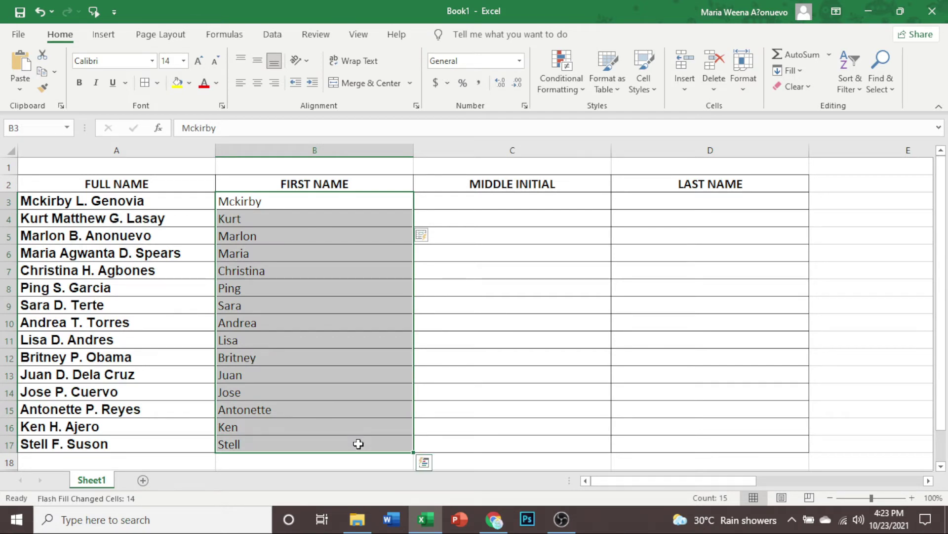
key("Delete")
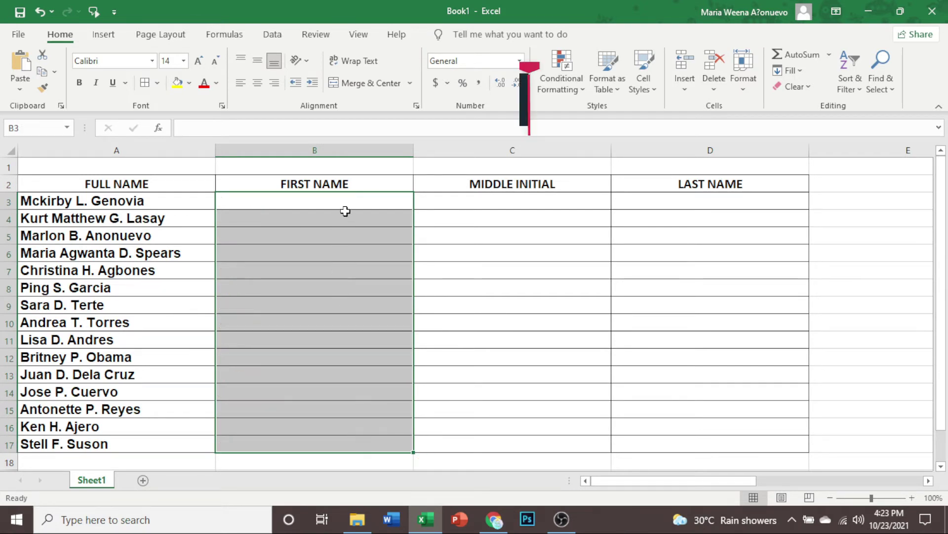
left_click(354, 201)
type("M")
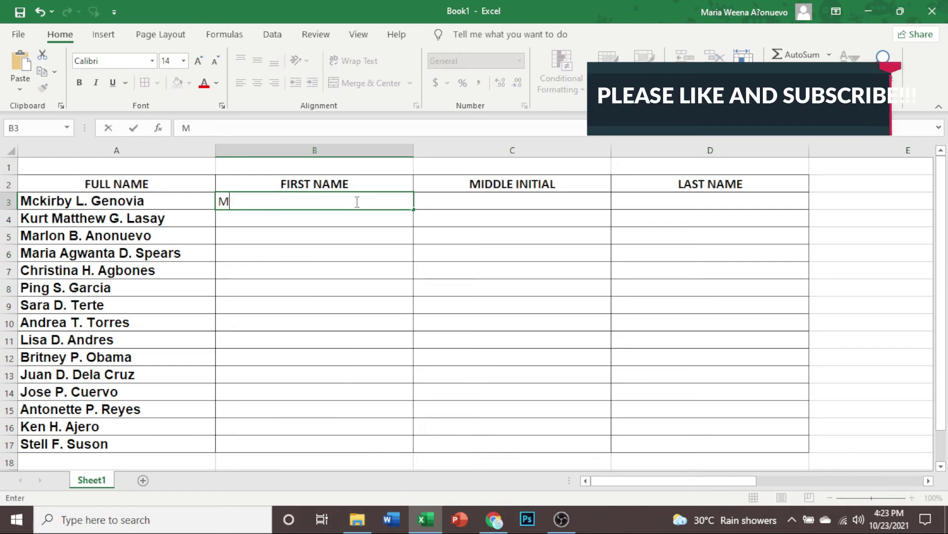
type("ckirby")
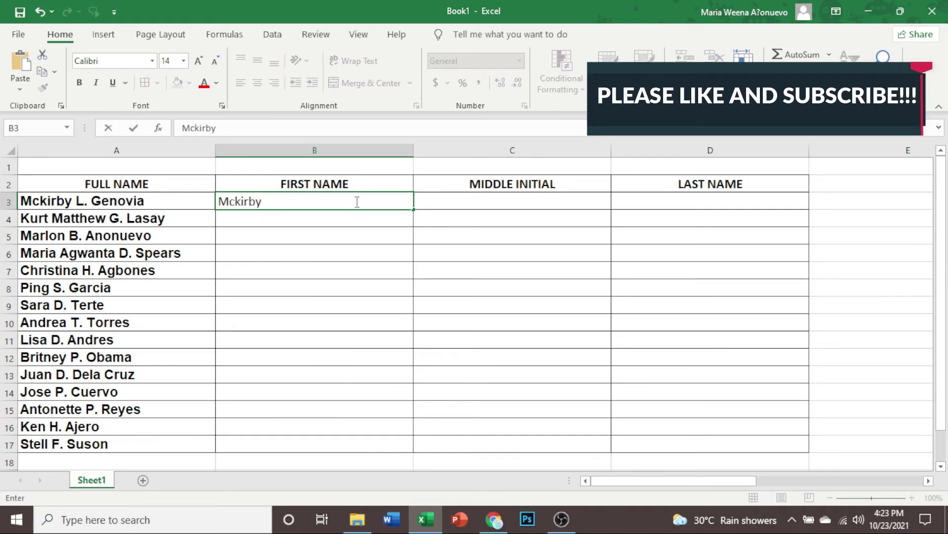
key("Return")
type("Kurt")
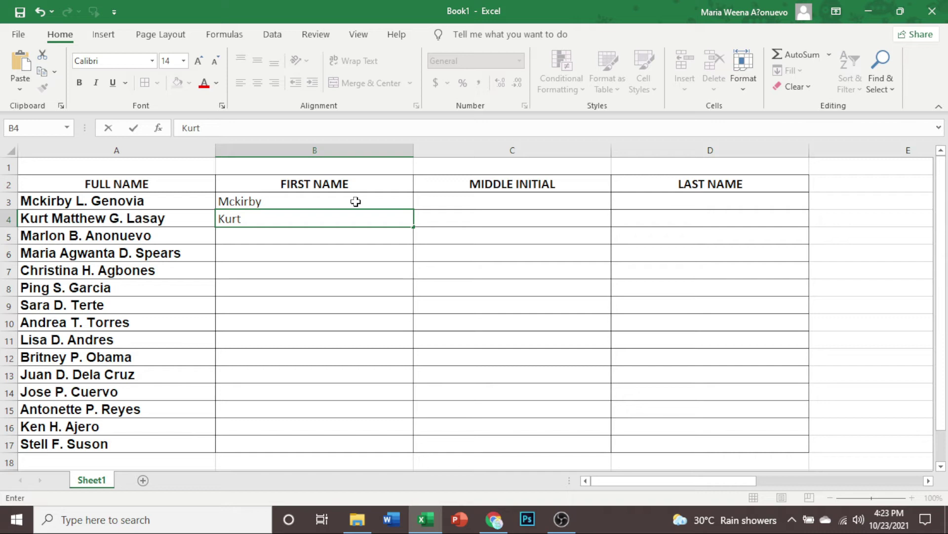
type("Matthew")
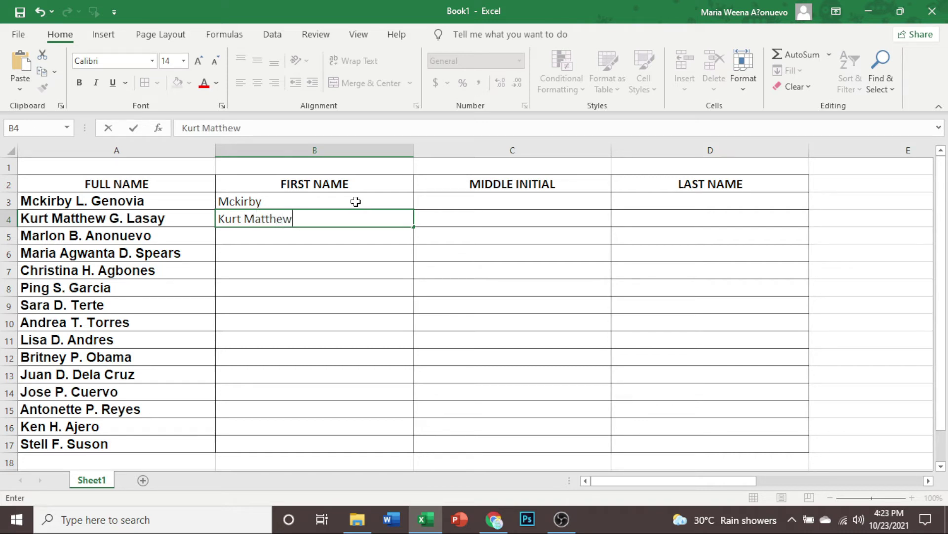
key("Return")
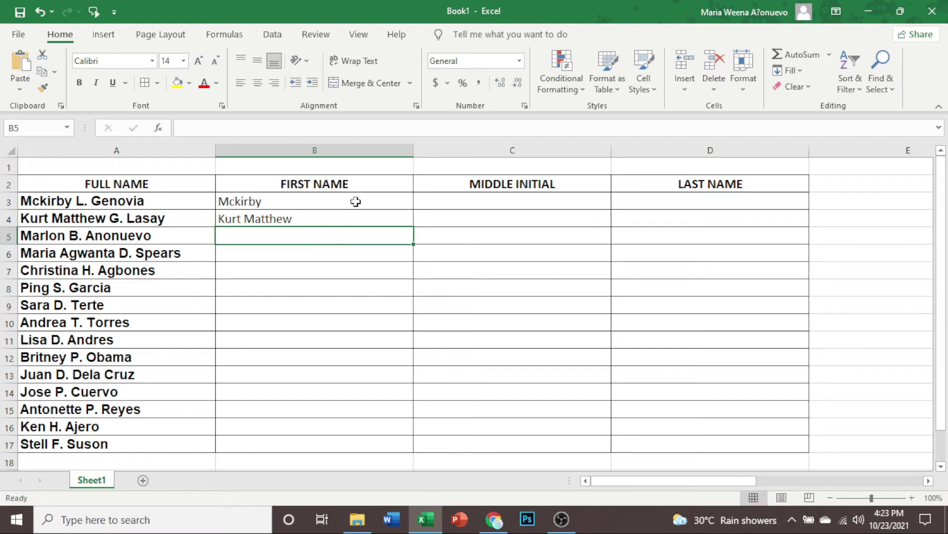
Step: Type Marlon in B5 and accept Flash Fill for the remaining first names
type("Marlon")
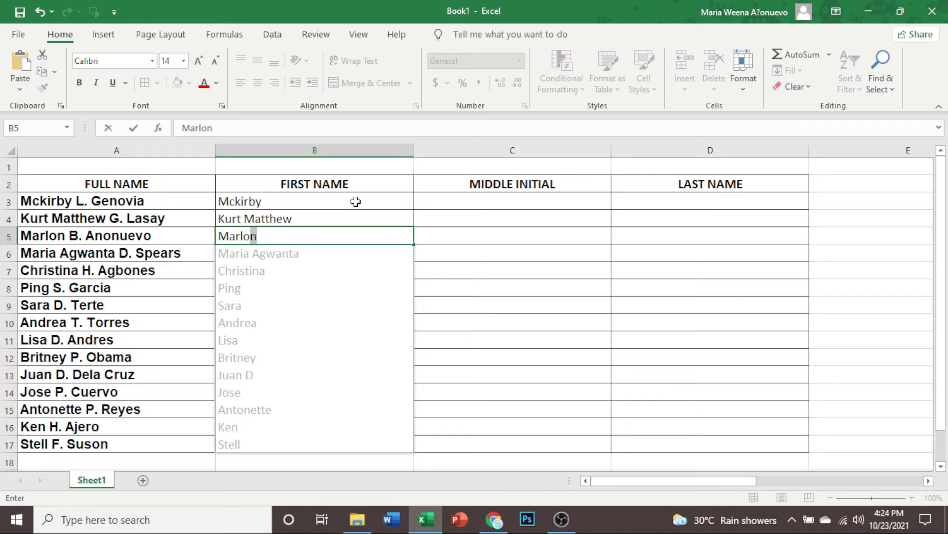
key("Return")
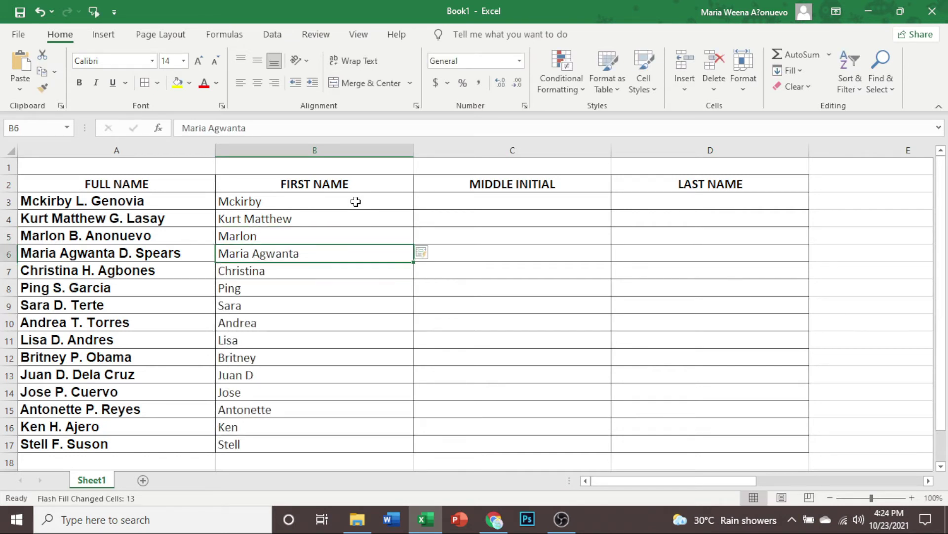
key("Up")
key("Down")
key("Down")
key("Down")
key("Down")
key("Down")
key("Down")
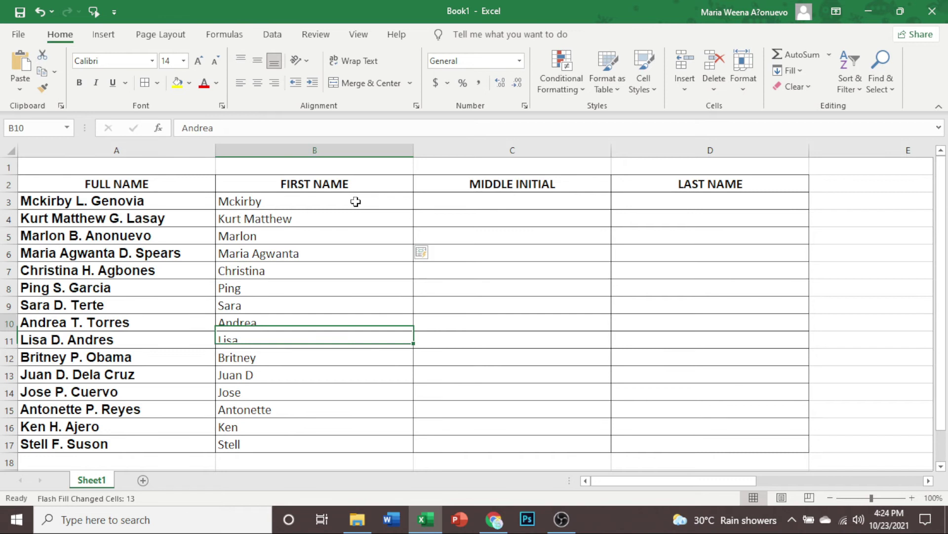
key("Up")
key("Up")
key("Up")
key("Up")
key("Up")
key("Up")
key("Up")
key("Up")
key("Down")
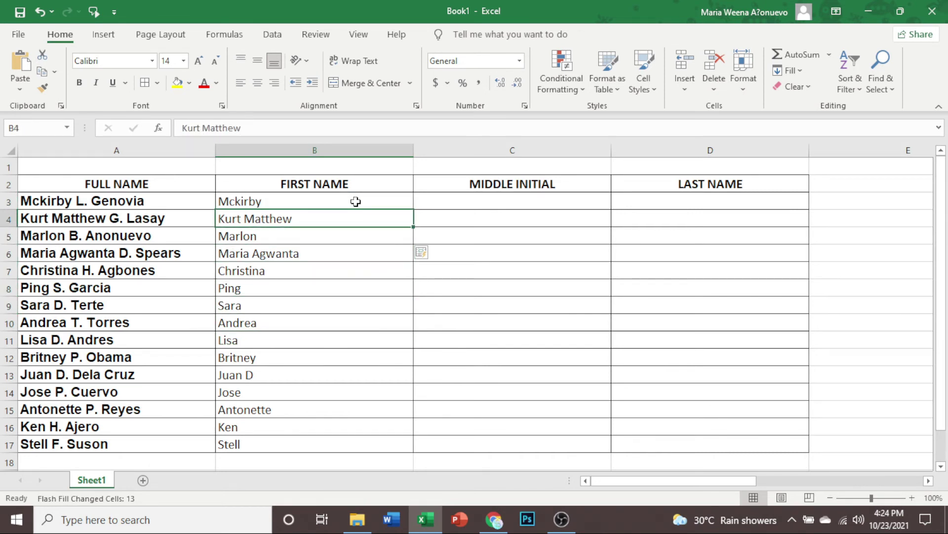
key("Down")
key("Down")
key("Down")
key("Down")
key("Down")
key("Down")
key("Down")
key("Down")
key("Down")
key("Down")
key("Down")
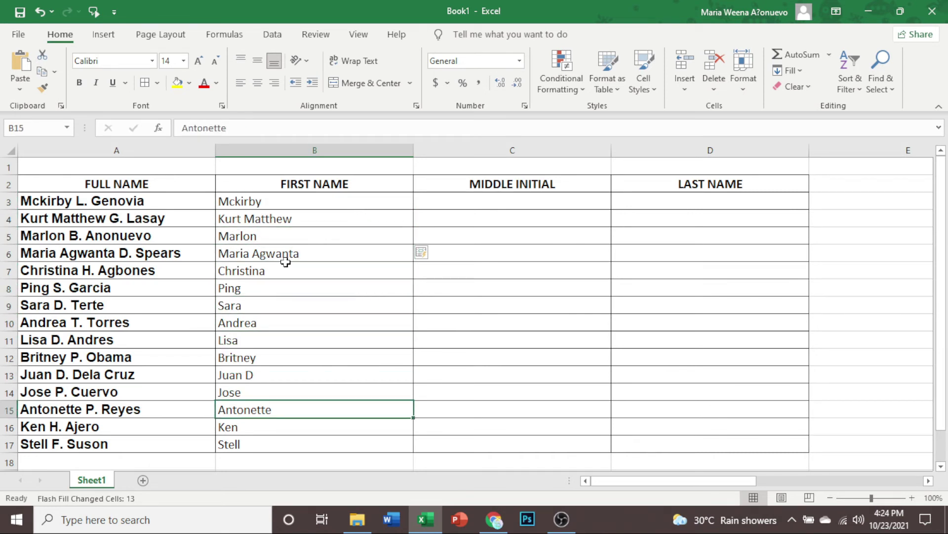
Step: Correct B13 from 'Juan D' to 'Juan'
left_click(281, 374)
double_click(280, 374)
key("BackSpace")
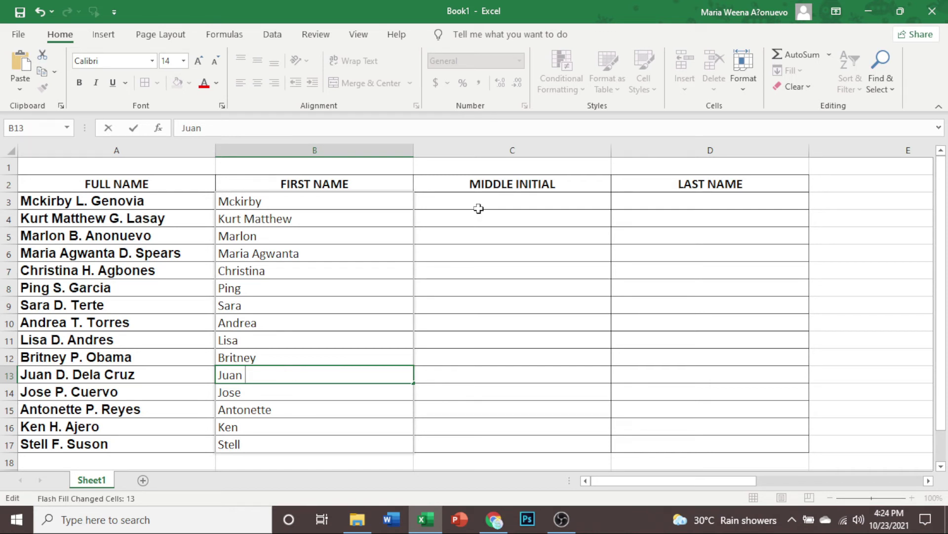
left_click(508, 202)
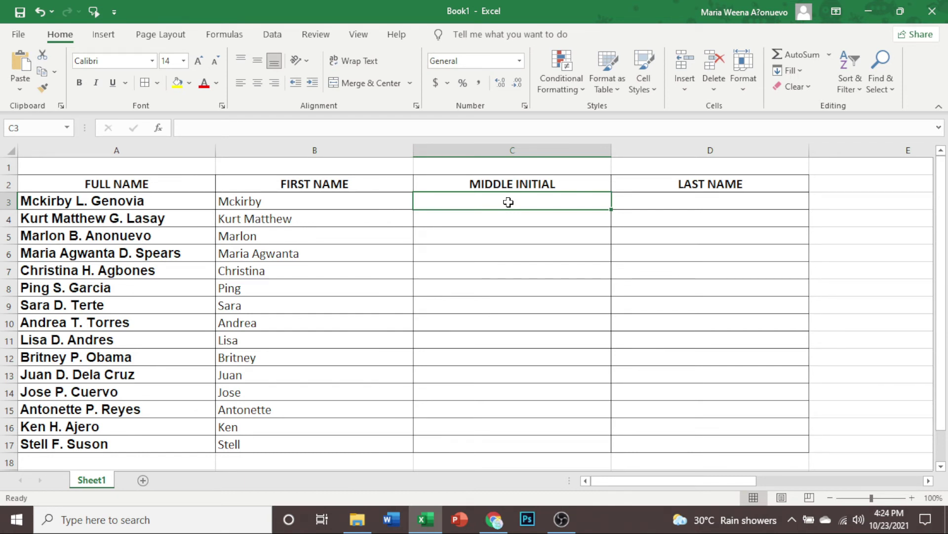
Step: Enter L. and G. as examples so Flash Fill fills the middle initials in column C
type("L.")
key("Return")
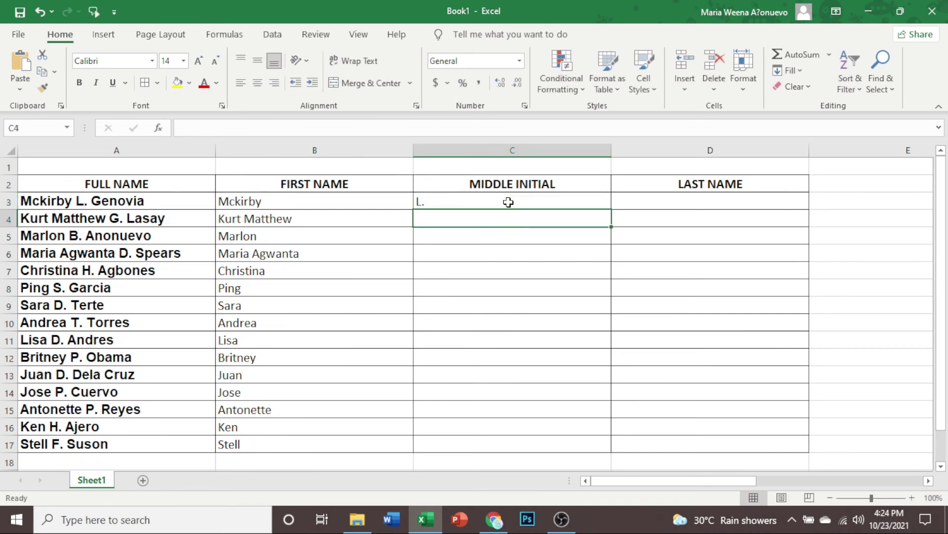
type("G.")
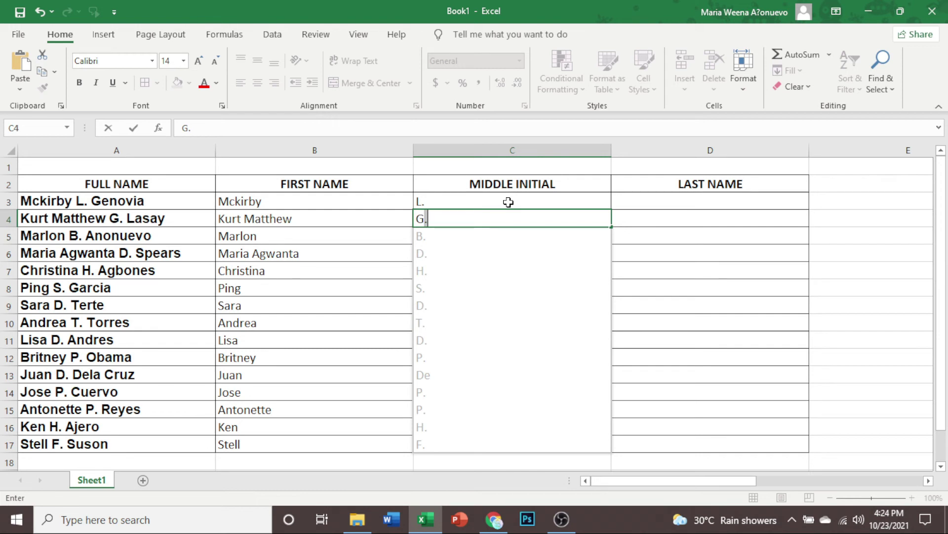
key("Return")
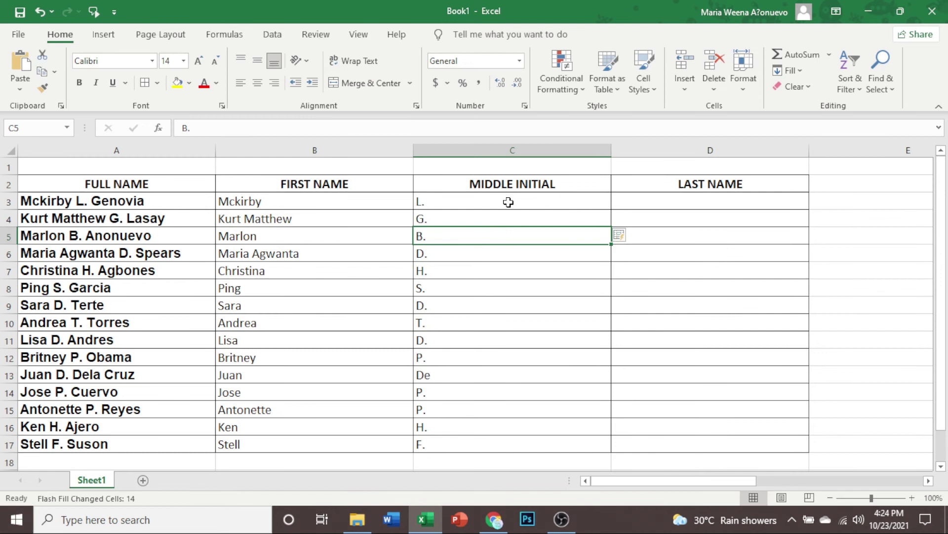
left_click(630, 206)
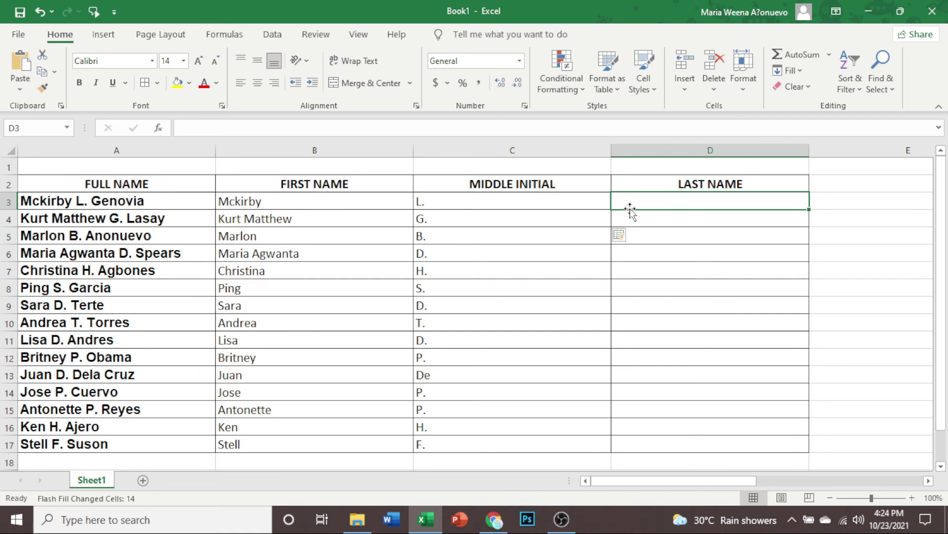
Step: Enter Genovia and Lasay so Flash Fill fills all 15 surnames in column D
type("Genovia")
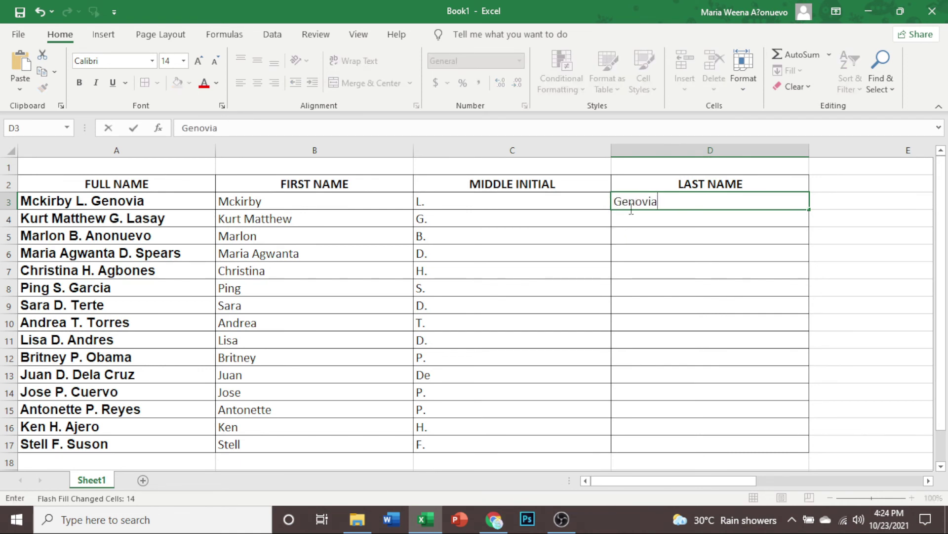
key("Return")
type("Lasay")
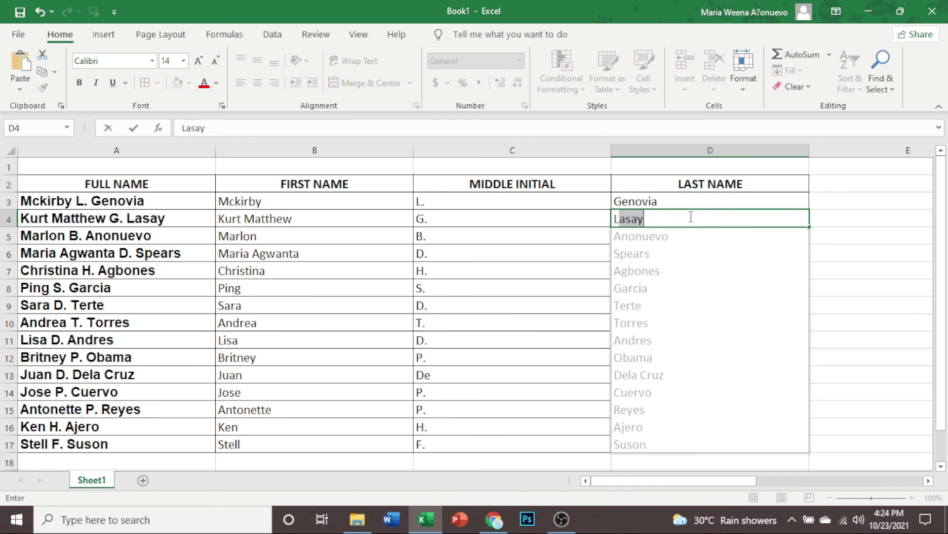
key("Return")
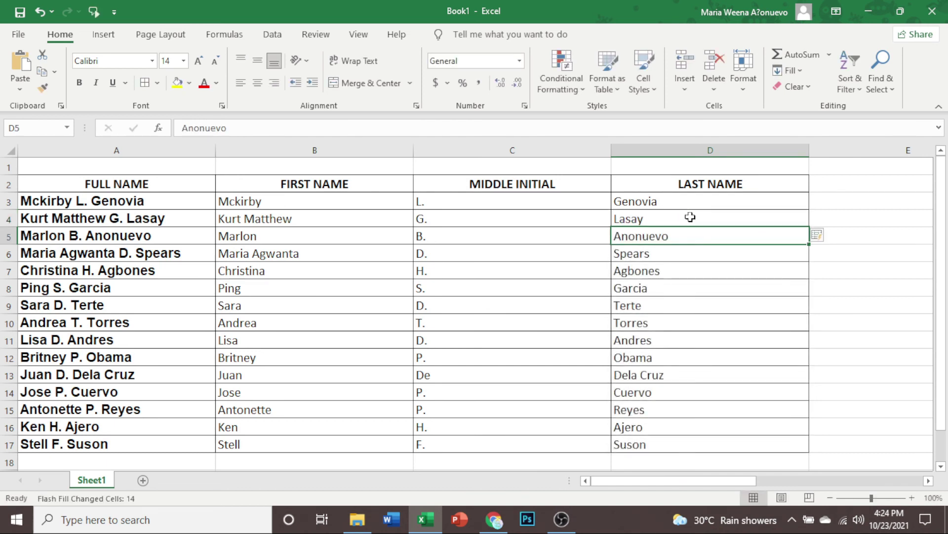